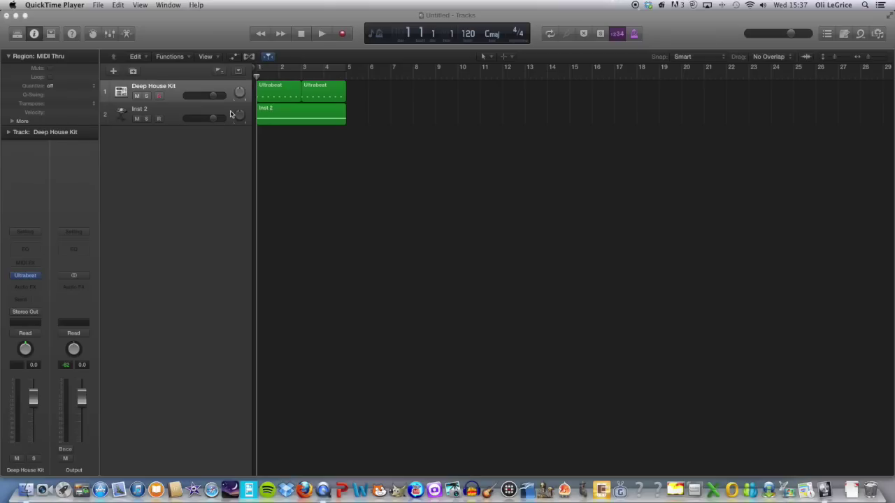
Look over the Ultrabeat drum kit on the Deep House Kit track
left_click(177, 89)
left_click(174, 107)
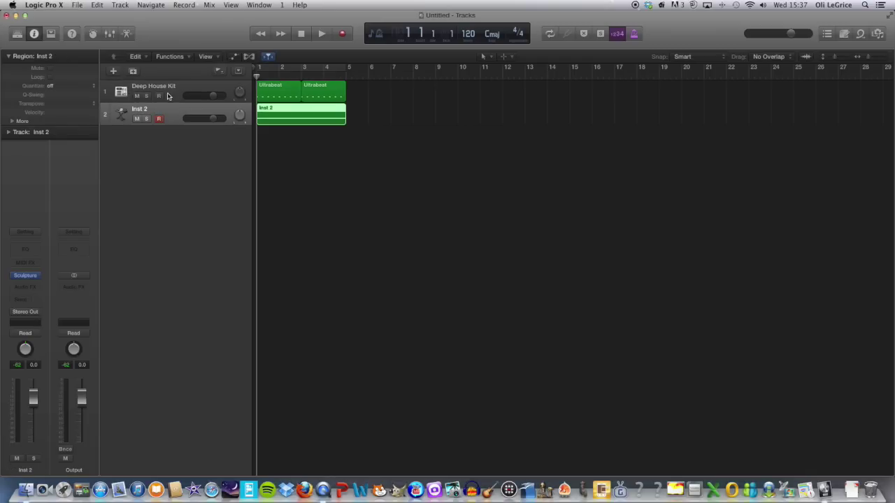
left_click(172, 96)
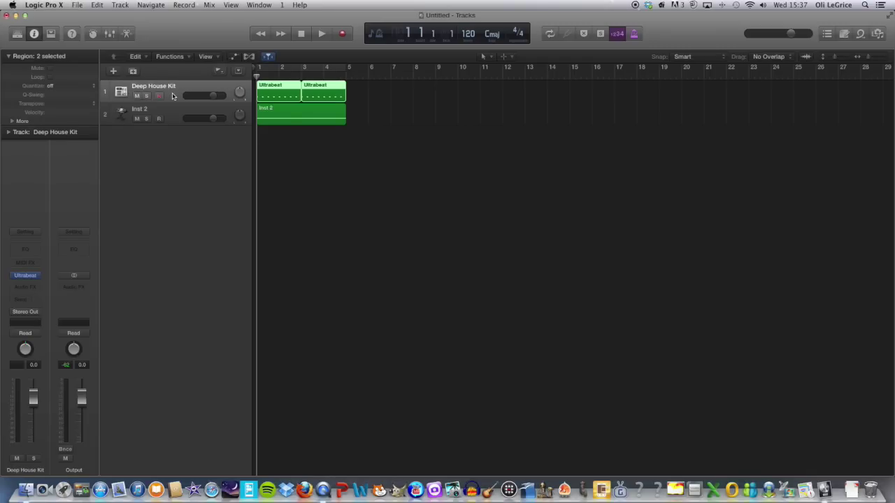
left_click(25, 275)
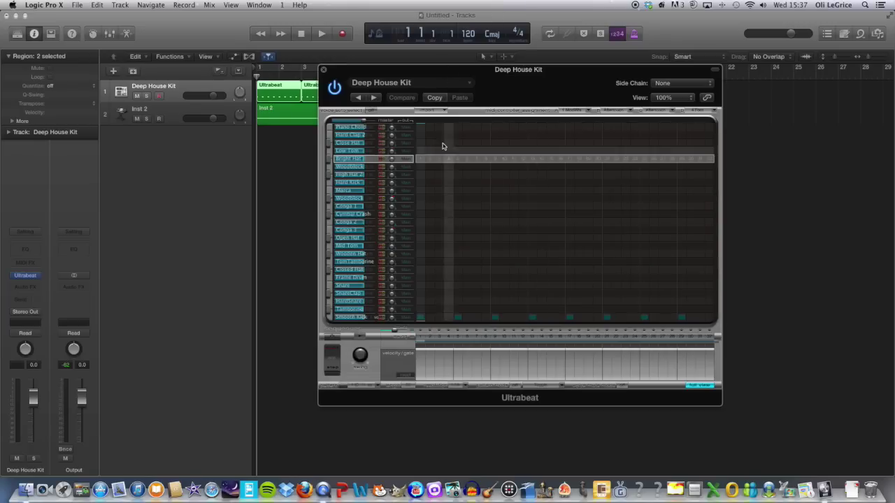
left_click(323, 70)
Look over Inst 2's Sculpture synth and its region's notes
left_click(188, 114)
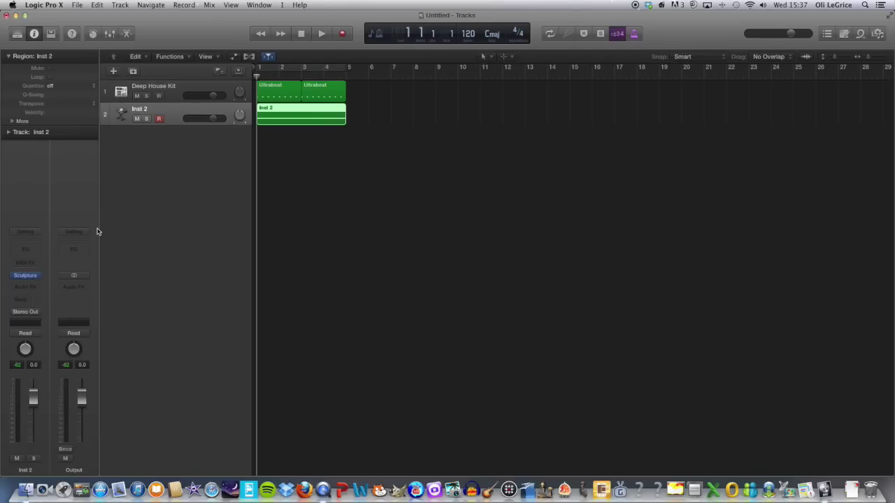
left_click(25, 275)
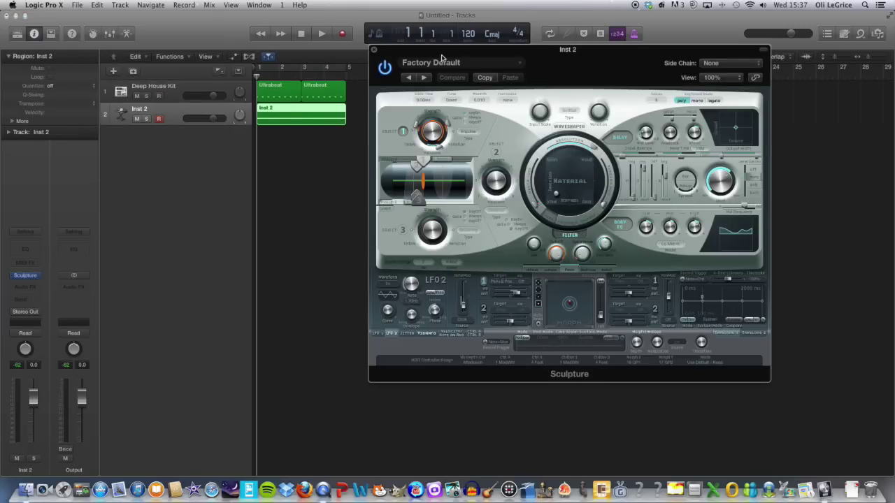
left_click_drag(403, 45, 497, 100)
left_click(467, 104)
double_click(300, 116)
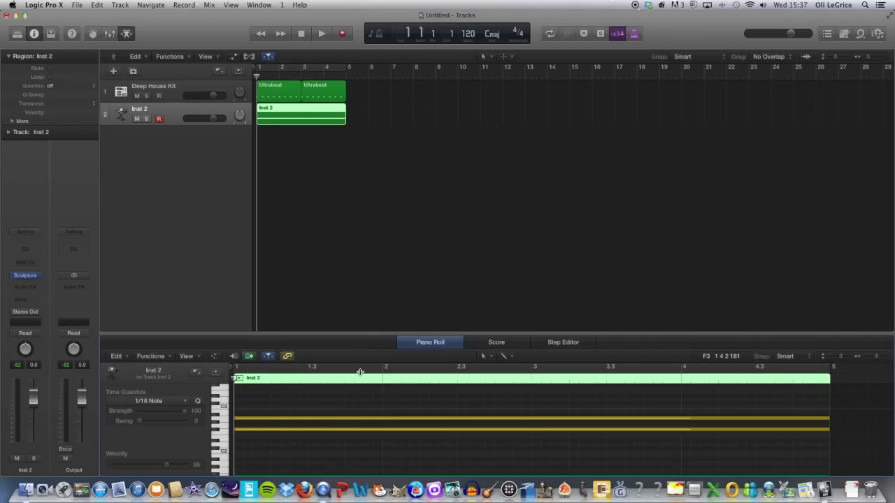
left_click_drag(362, 371, 365, 463)
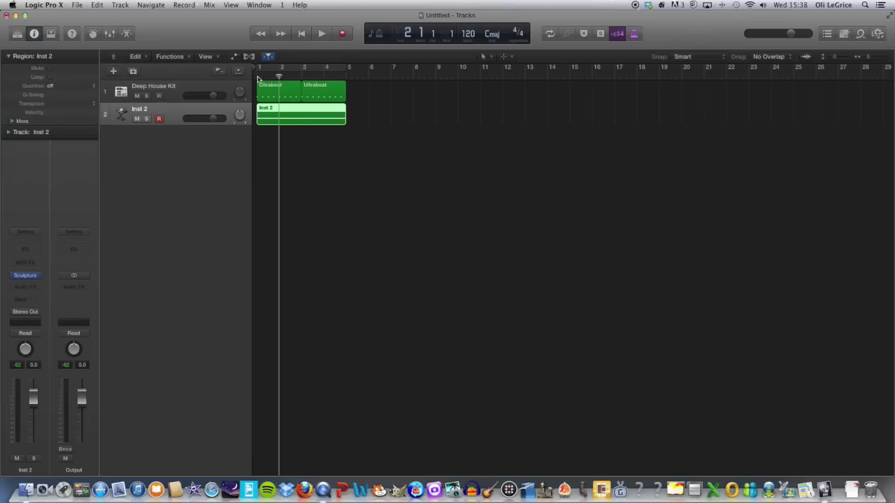
Add a Bus 3 send on the Deep House Kit at a -12.6 level
left_click(175, 98)
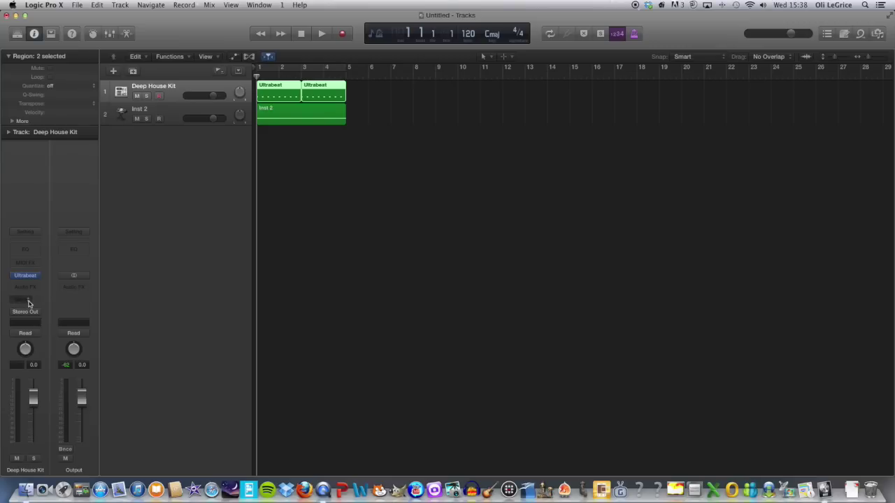
left_click(29, 302)
mouse_move(46, 347)
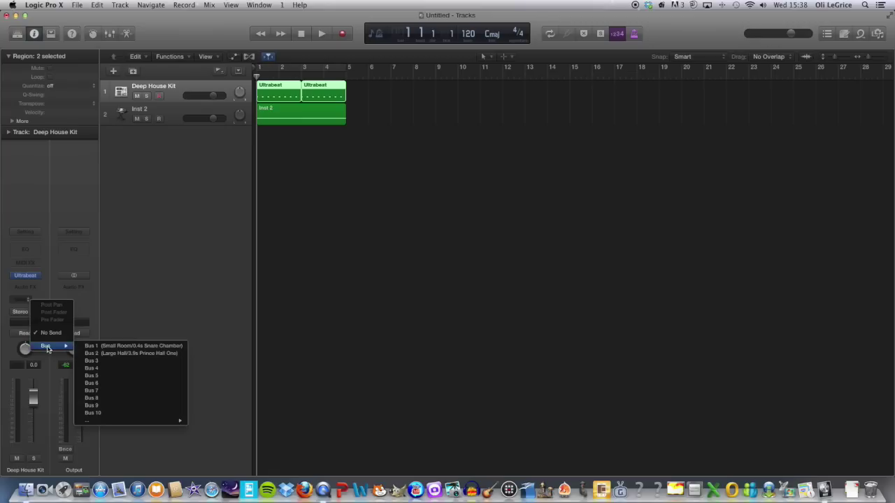
left_click(106, 362)
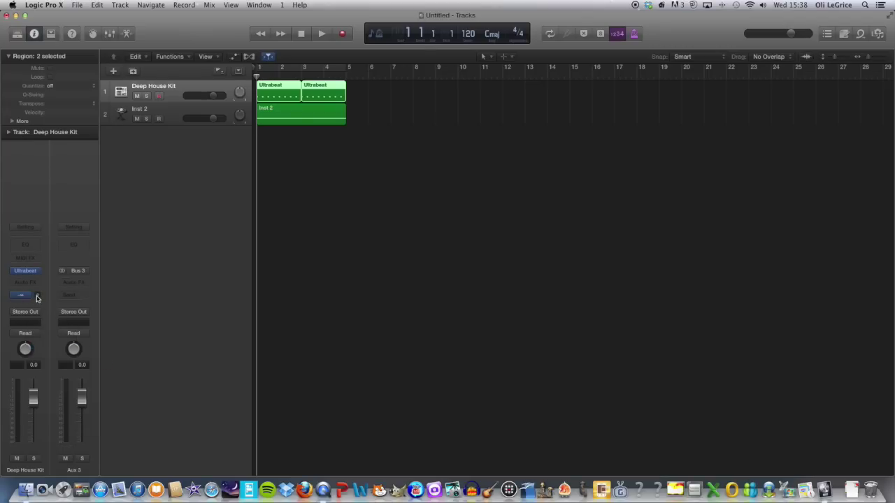
left_click_drag(37, 299, 33, 259)
Open the Mixer with X and arrange it, closing a duplicate Mixer window
key("x")
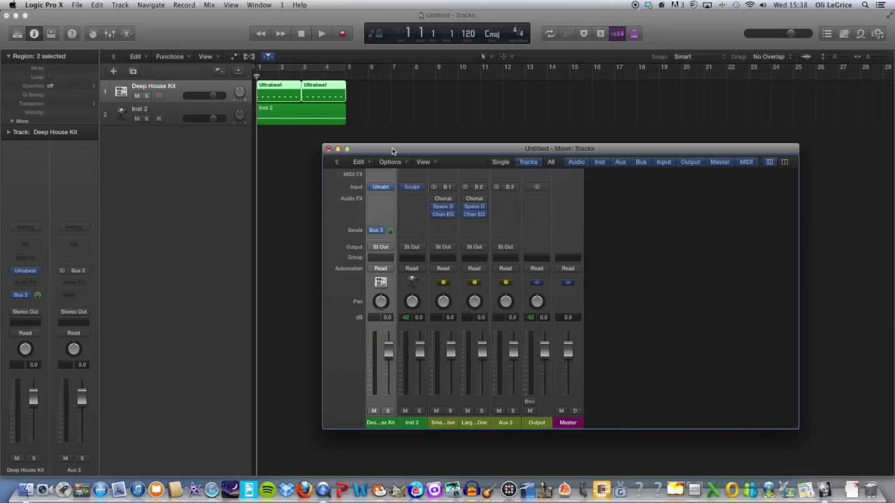
left_click_drag(393, 147, 286, 143)
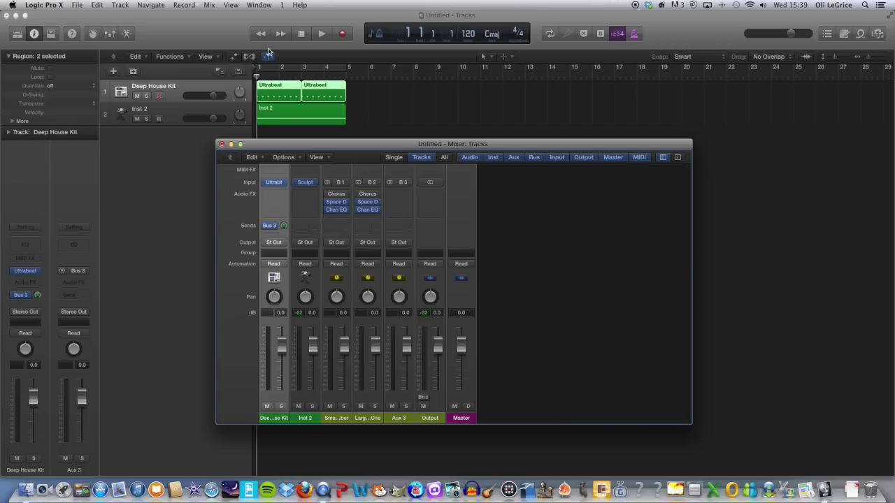
left_click(259, 6)
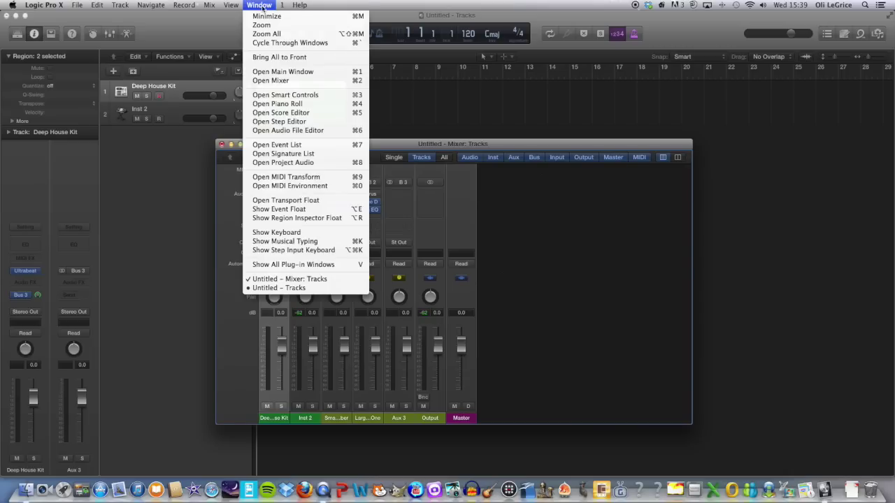
left_click(284, 80)
left_click_drag(365, 151, 431, 169)
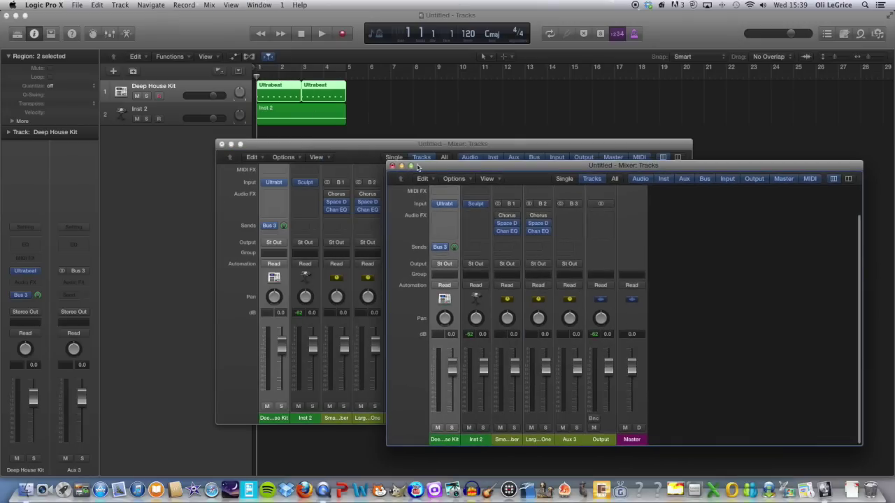
left_click(395, 167)
left_click_drag(371, 149, 378, 121)
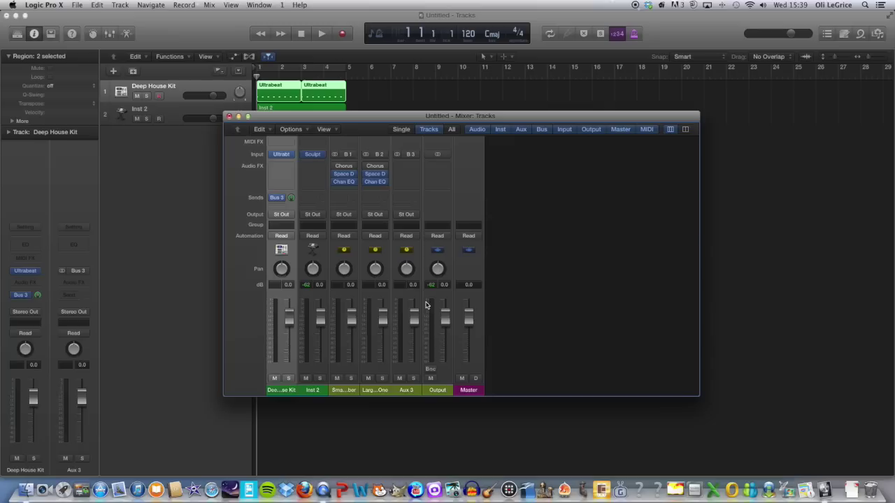
Set the Aux 3 channel's output to No Output and close the Mixer
left_click(404, 372)
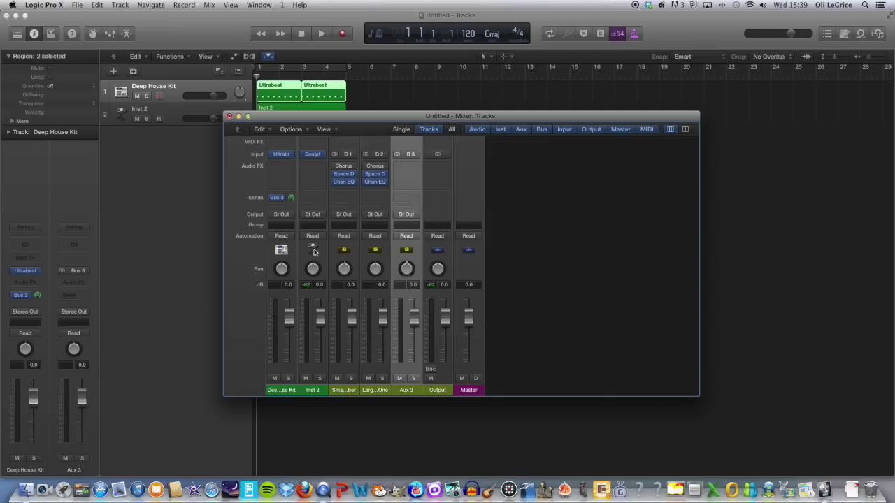
left_click(407, 215)
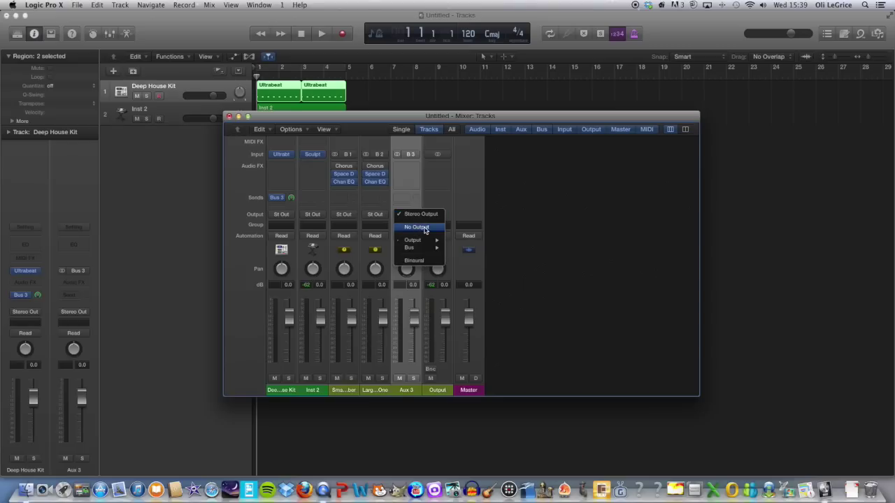
left_click(424, 228)
left_click_drag(352, 121, 519, 137)
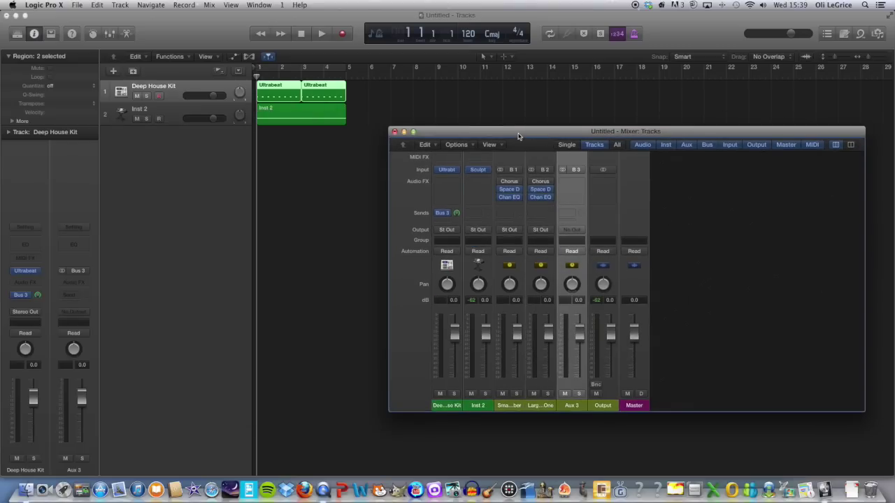
left_click(395, 132)
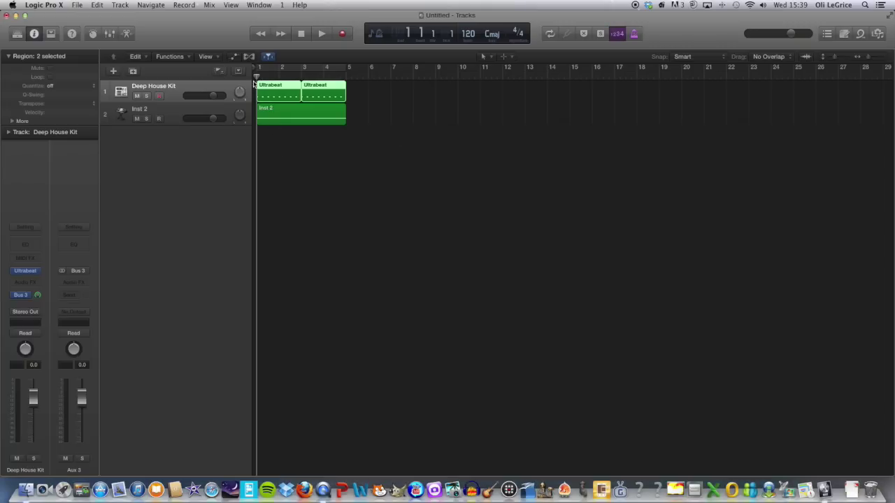
Add a stereo Compressor to Inst 2 with its side chain fed from Bus 3
left_click(174, 111)
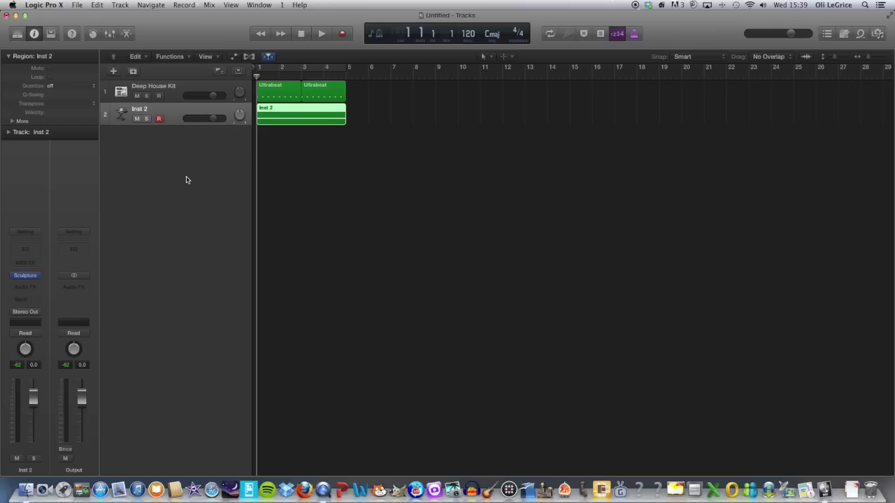
left_click(38, 291)
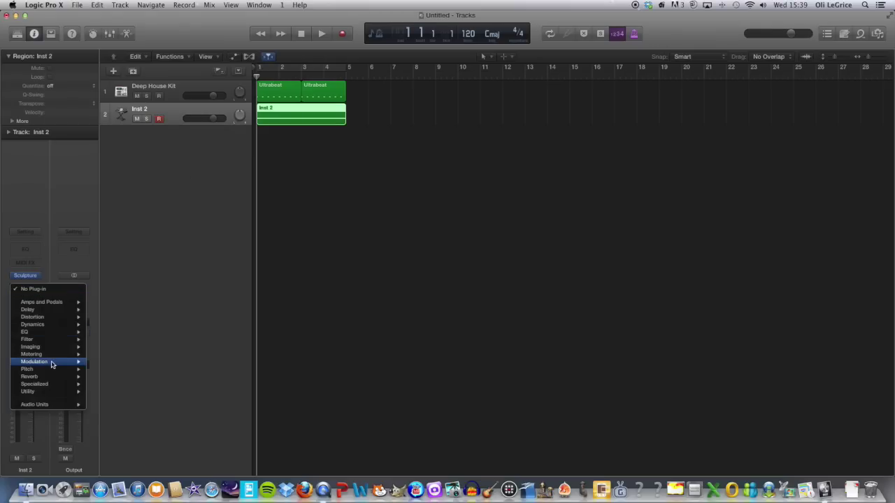
mouse_move(50, 331)
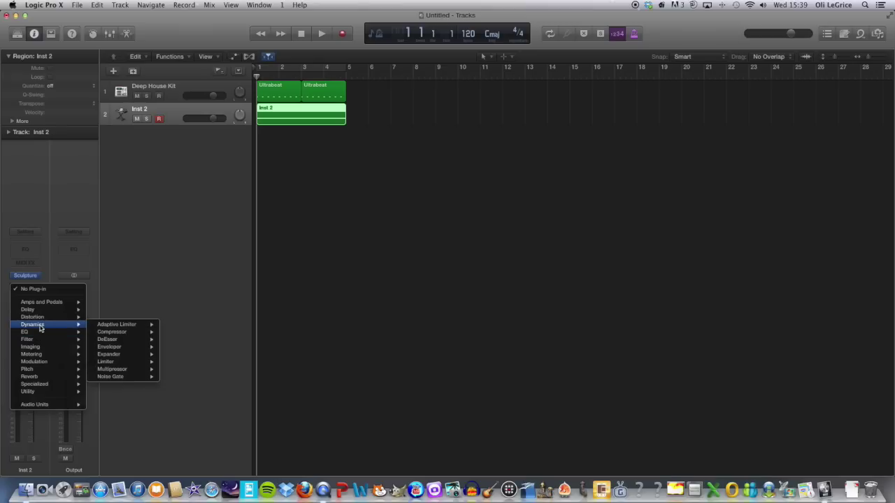
mouse_move(126, 333)
left_click(177, 331)
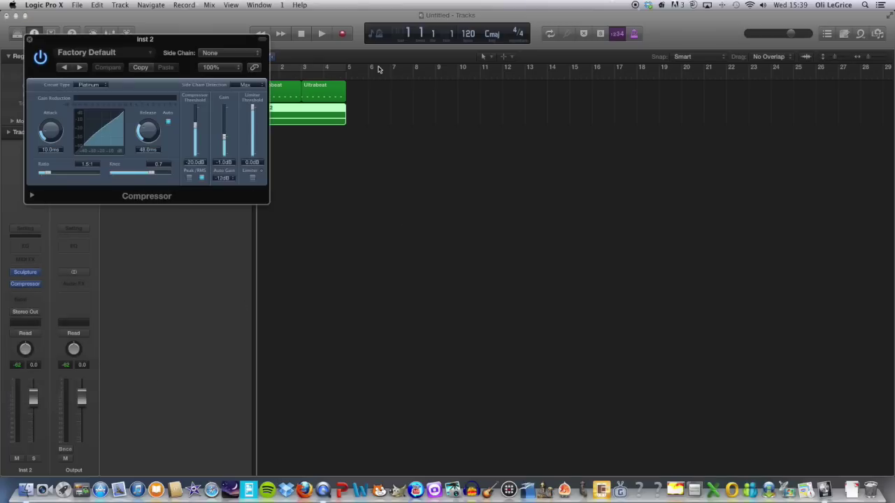
left_click_drag(225, 54, 481, 188)
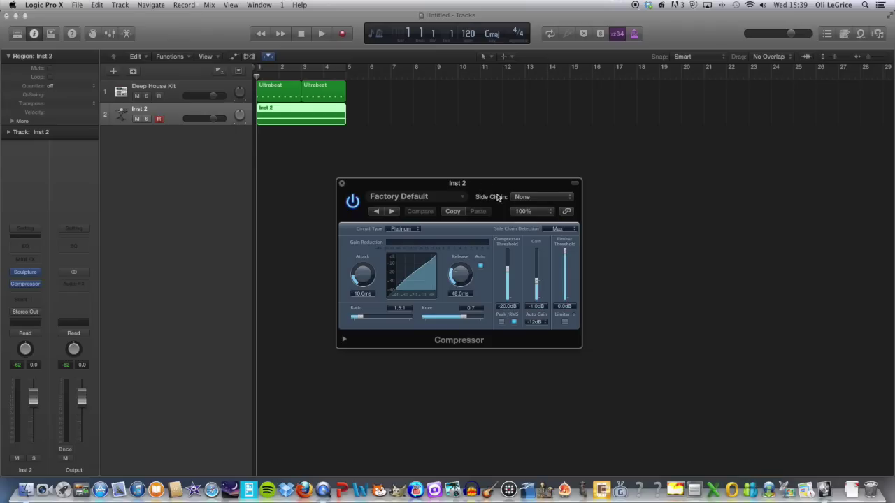
left_click(570, 199)
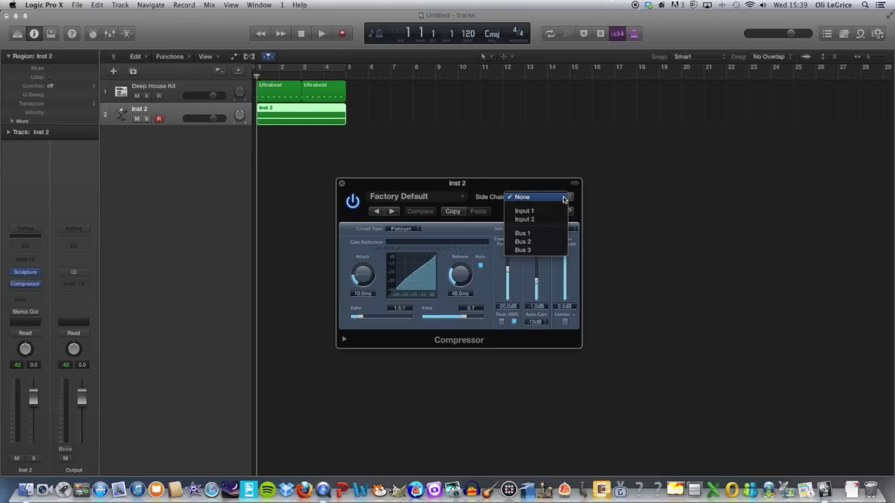
left_click(541, 255)
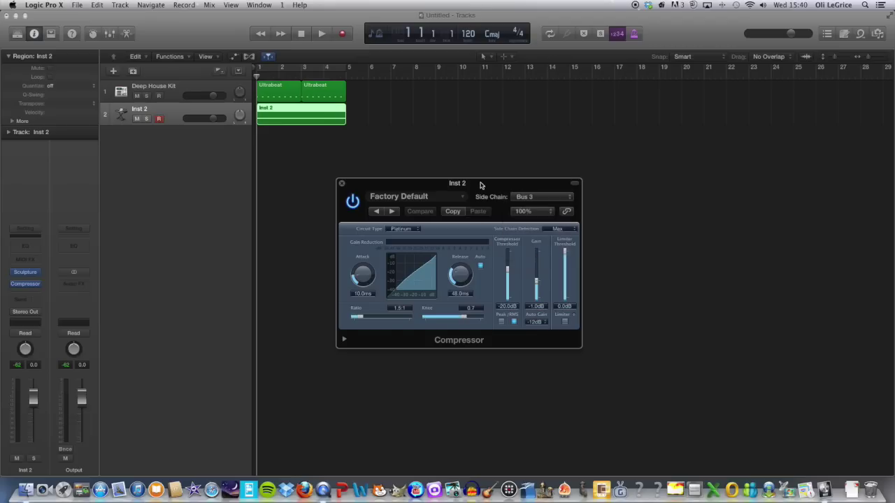
Raise the compressor's ratio to 21.0:1 and close its window
left_click_drag(481, 183, 461, 177)
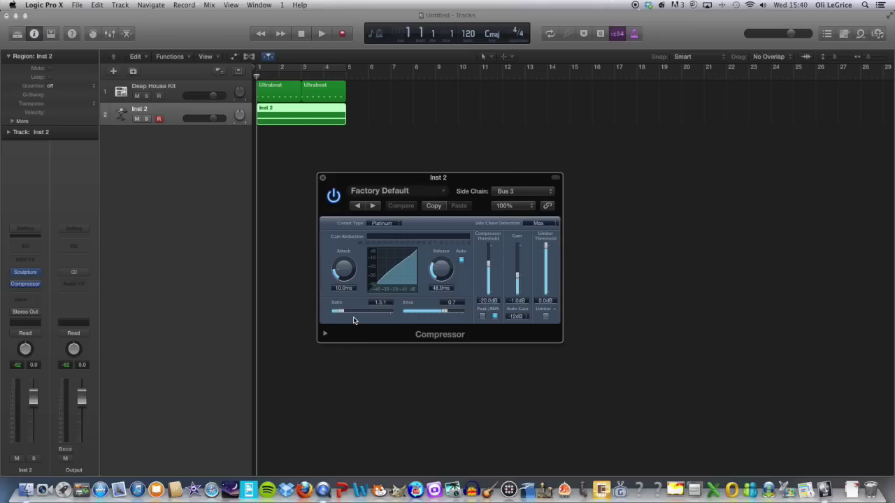
left_click_drag(341, 312, 385, 313)
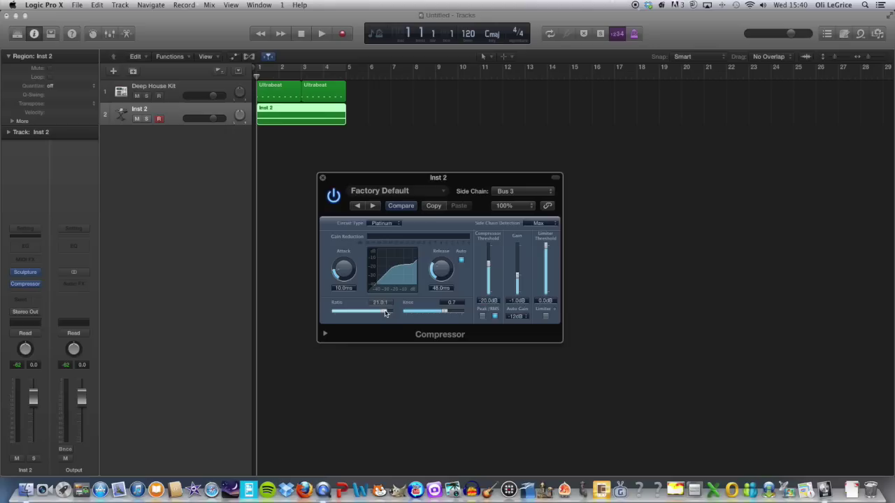
left_click_drag(383, 181, 468, 181)
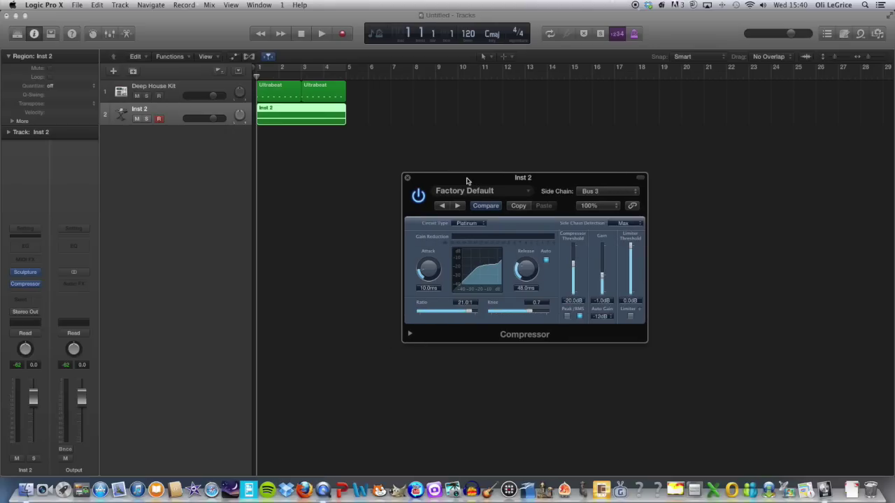
left_click(409, 181)
Play the project to hear the compression, then stop and return to bar 1
key("space")
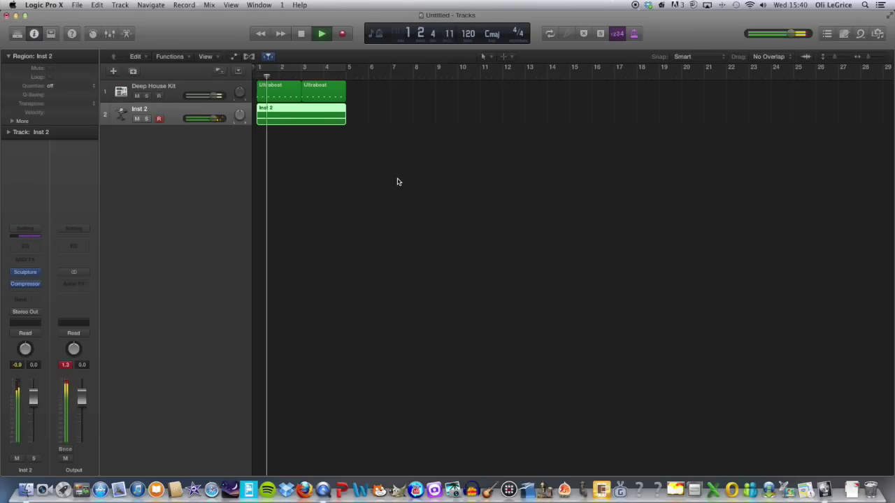
key("space")
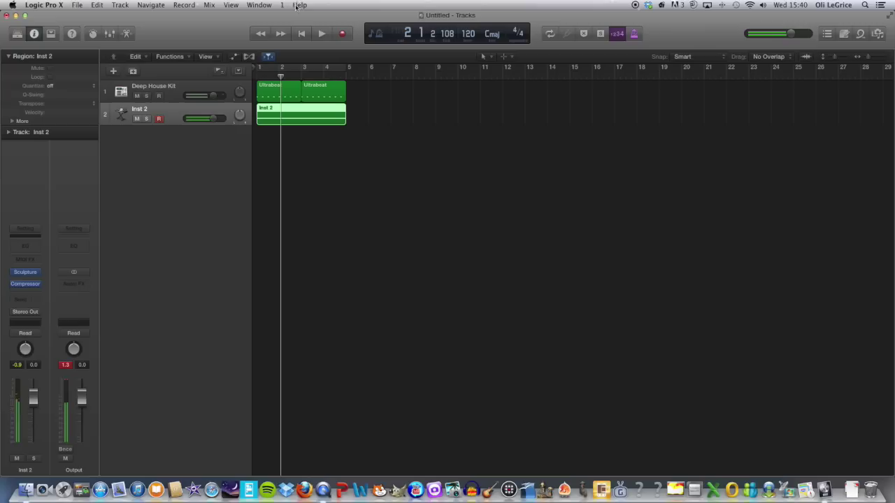
key("Return")
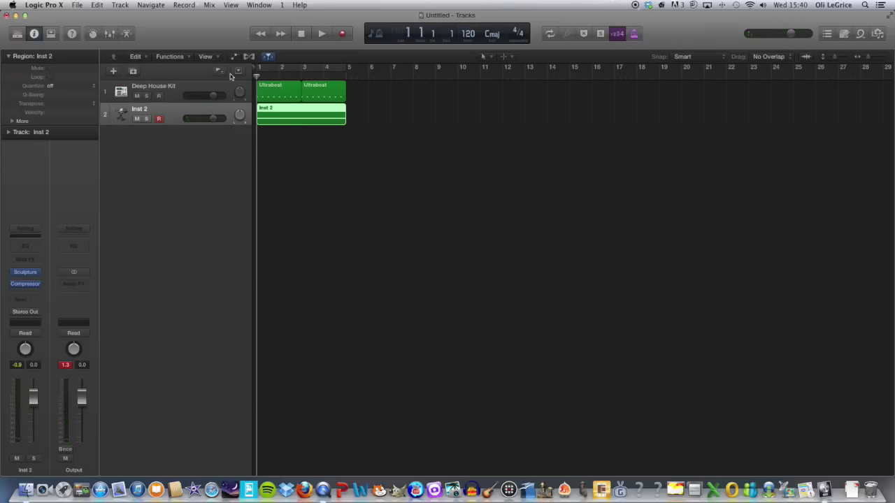
Remove the Compressor from Inst 2's effect slot
left_click(182, 88)
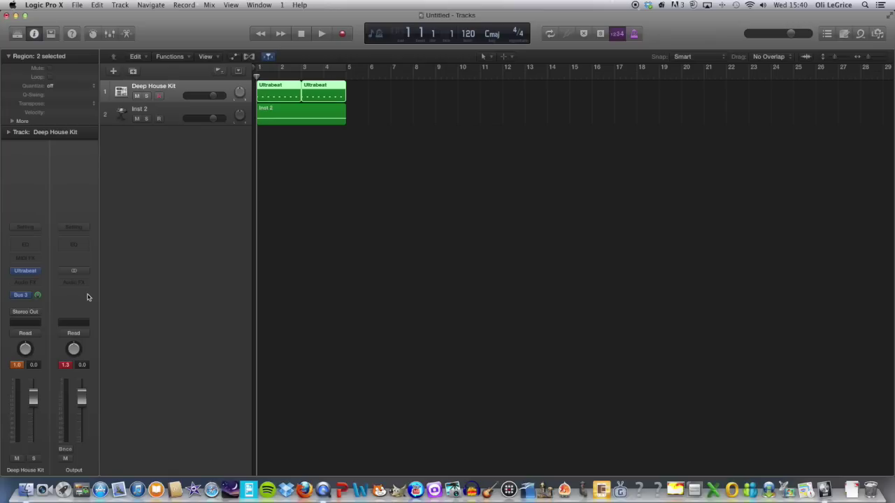
left_click(166, 109)
left_click(38, 287)
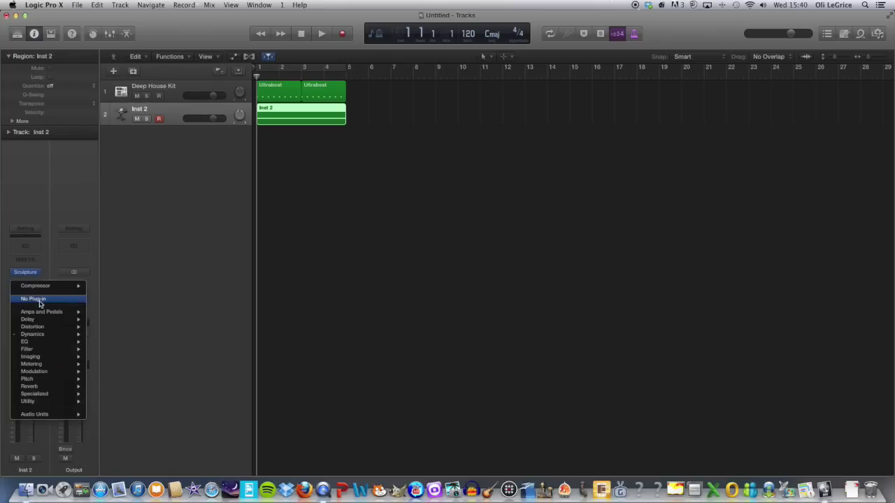
left_click(40, 303)
Set the Deep House Kit's Bus 3 send to No Send
left_click(183, 94)
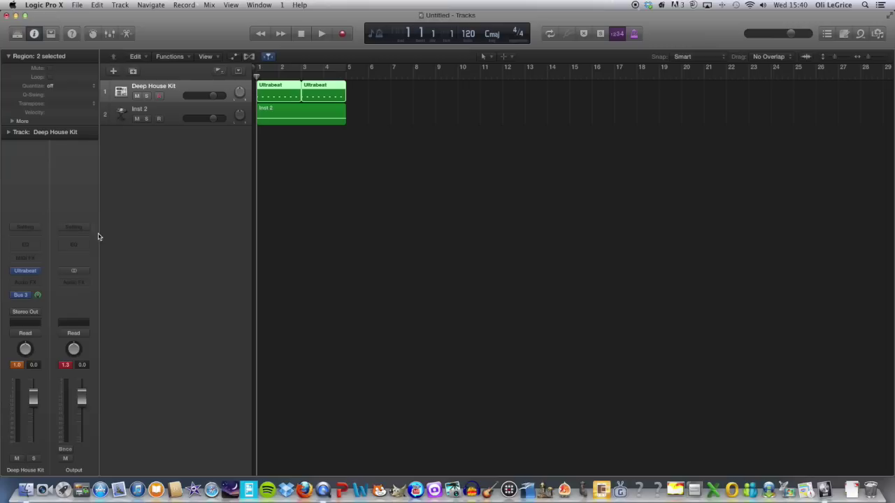
left_click(26, 297)
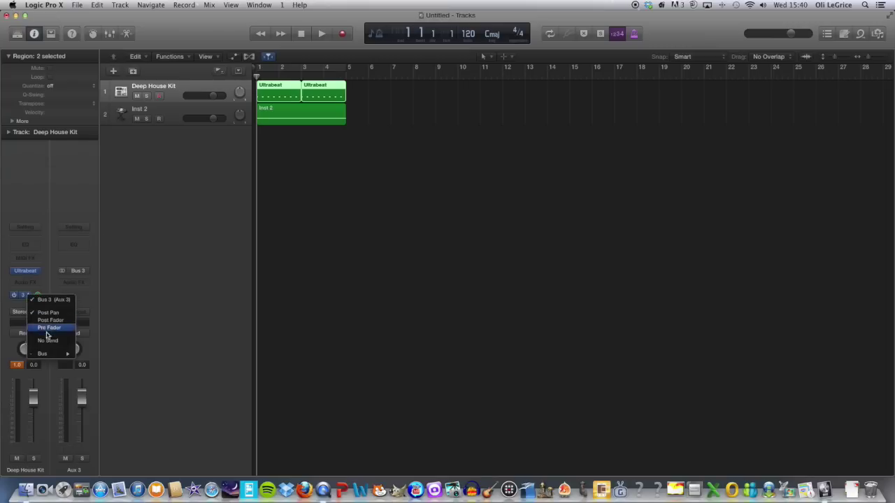
key("Return")
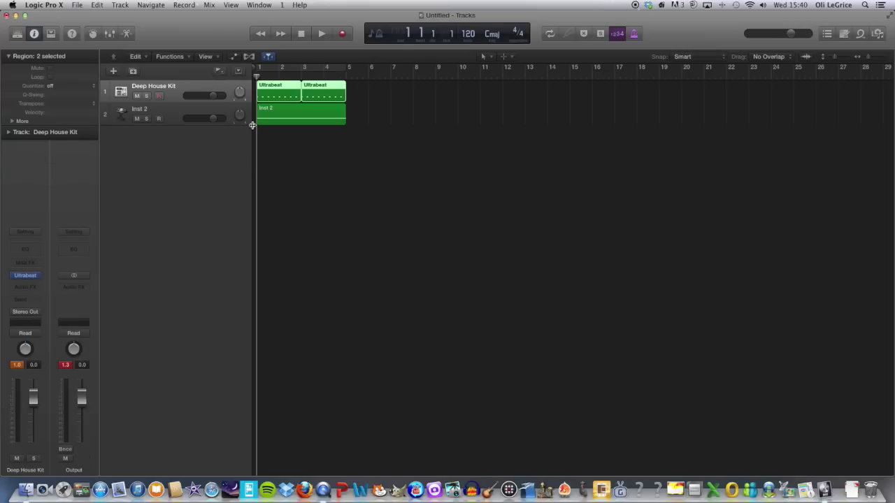
Delete the Aux 3 channel strip in the Mixer (Cmd-2), then close it
key("super+2")
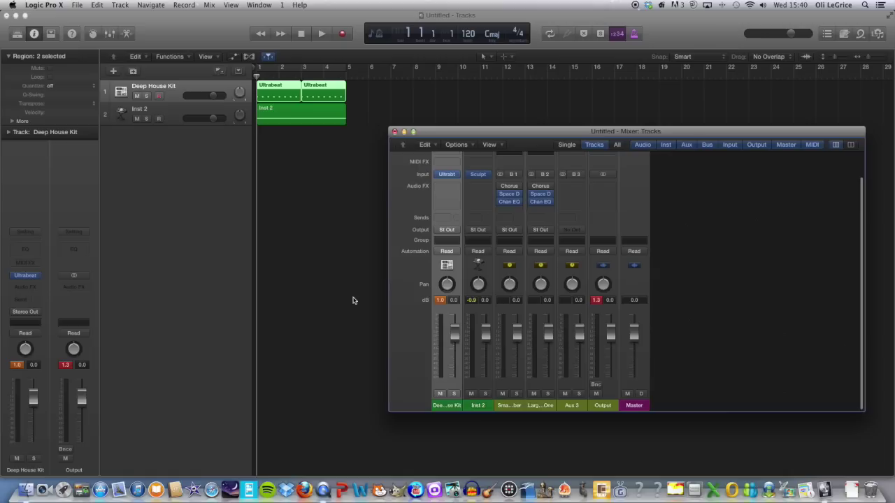
left_click(575, 385)
left_click(432, 147)
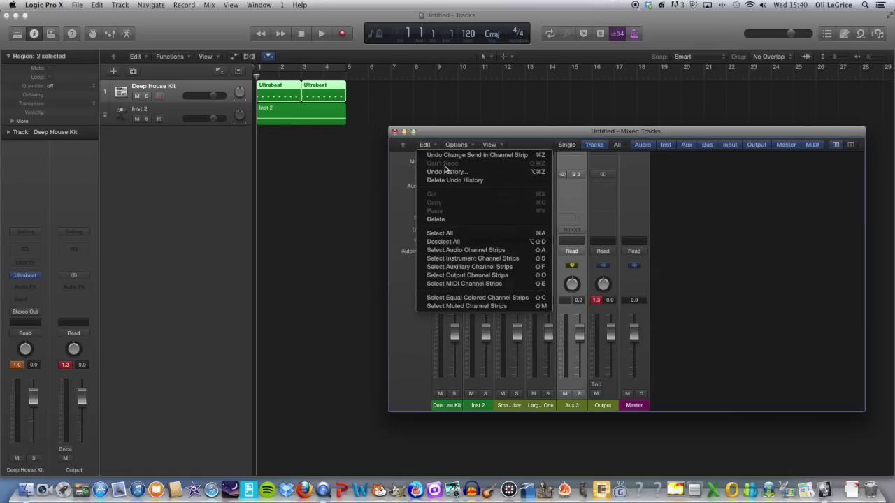
left_click(452, 221)
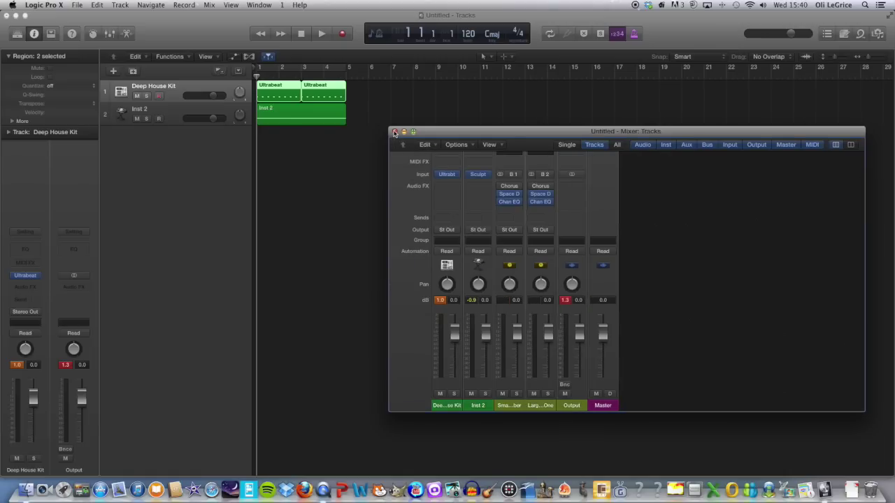
left_click(395, 132)
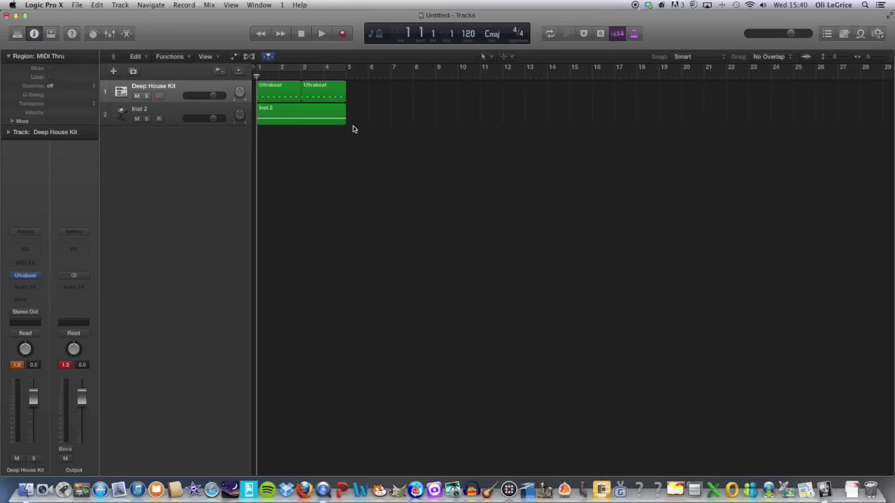
key("space")
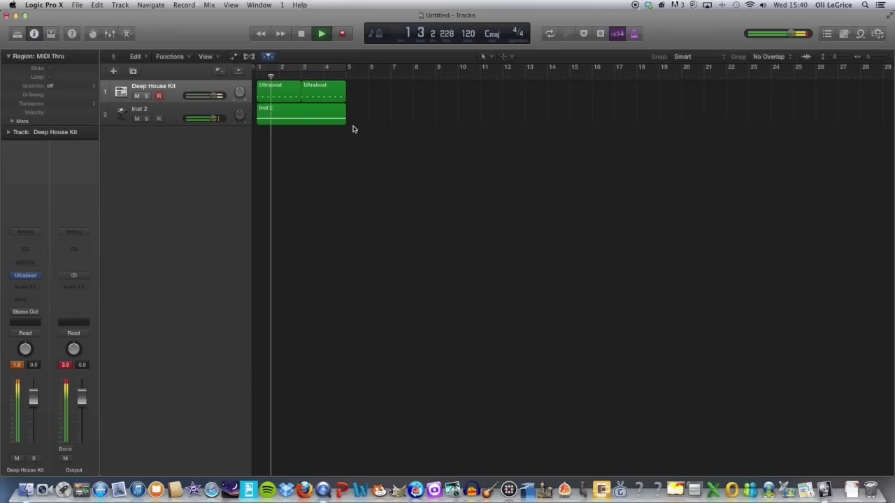
left_click(302, 34)
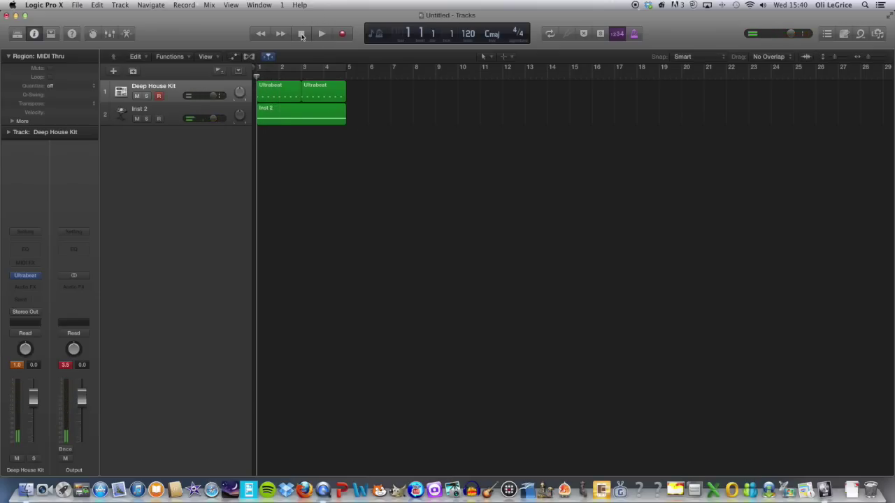